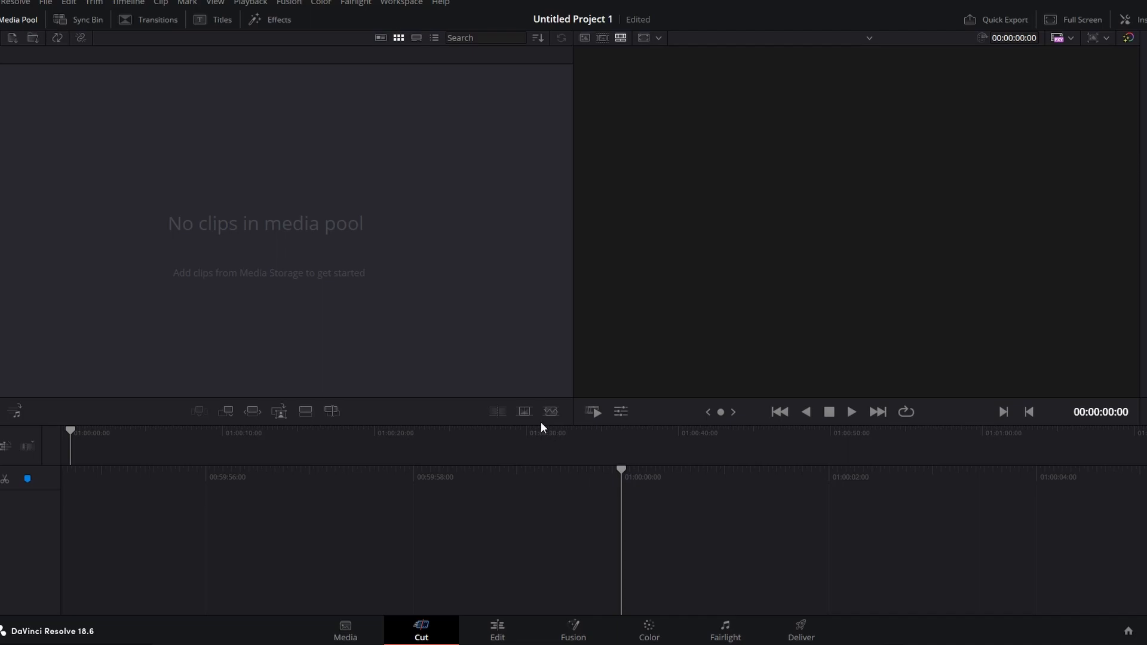
Switch to the Edit page and set the project's timeline frame rate to 59.94 frames per second
{"action": "left_click", "coordinate": [498, 632]}
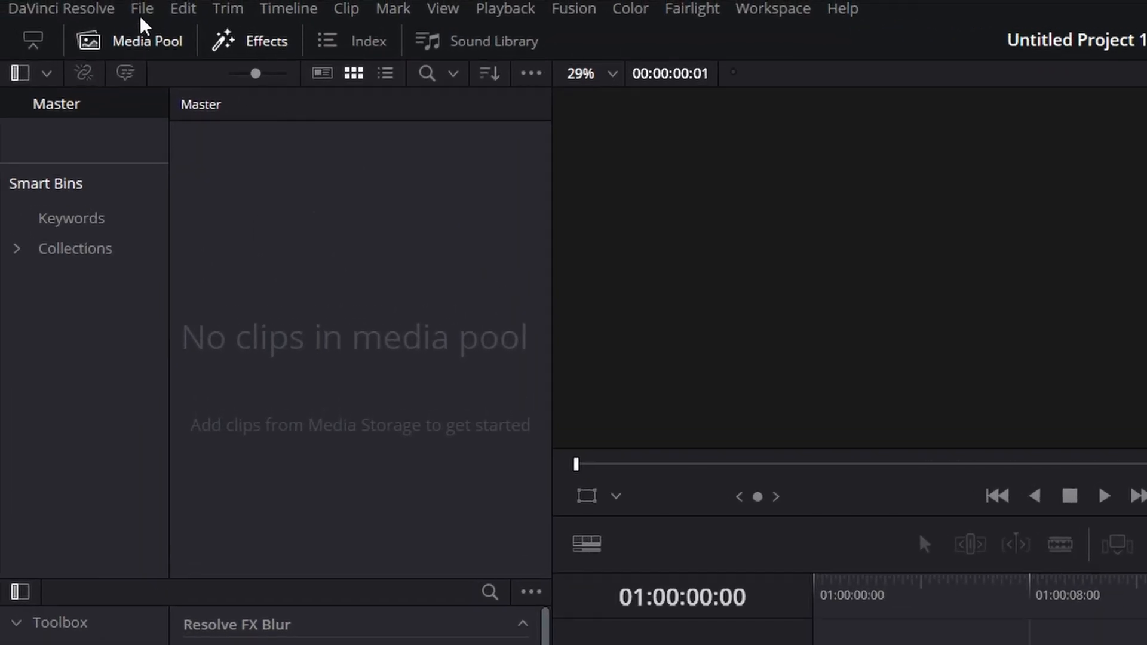
{"action": "left_click", "coordinate": [145, 9]}
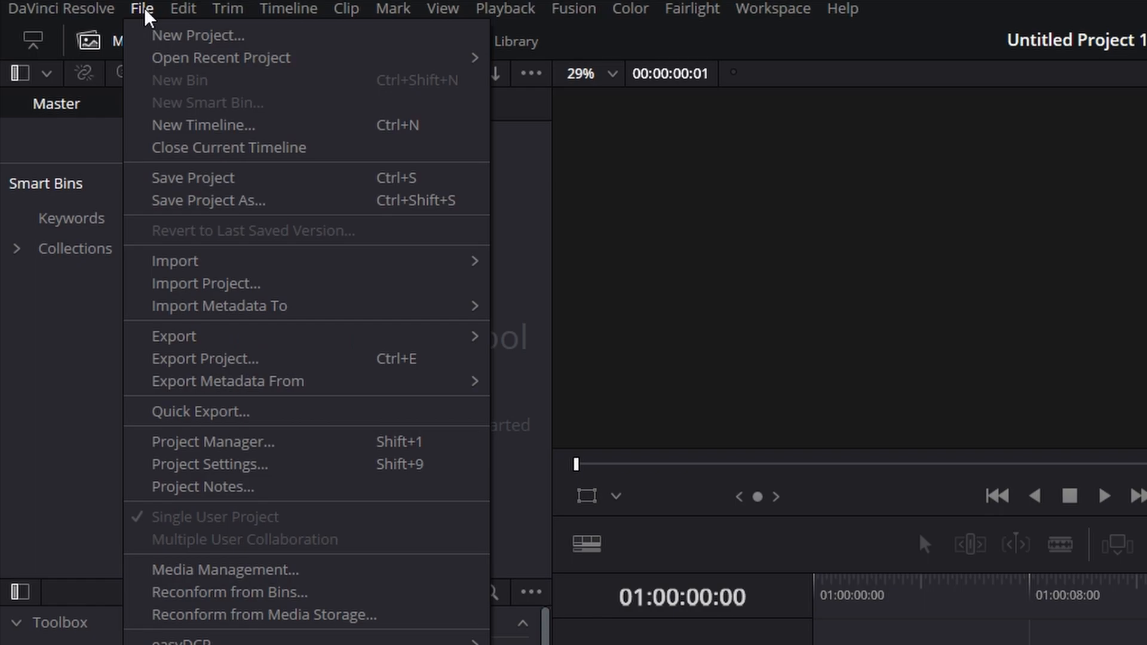
{"action": "left_click", "coordinate": [210, 466]}
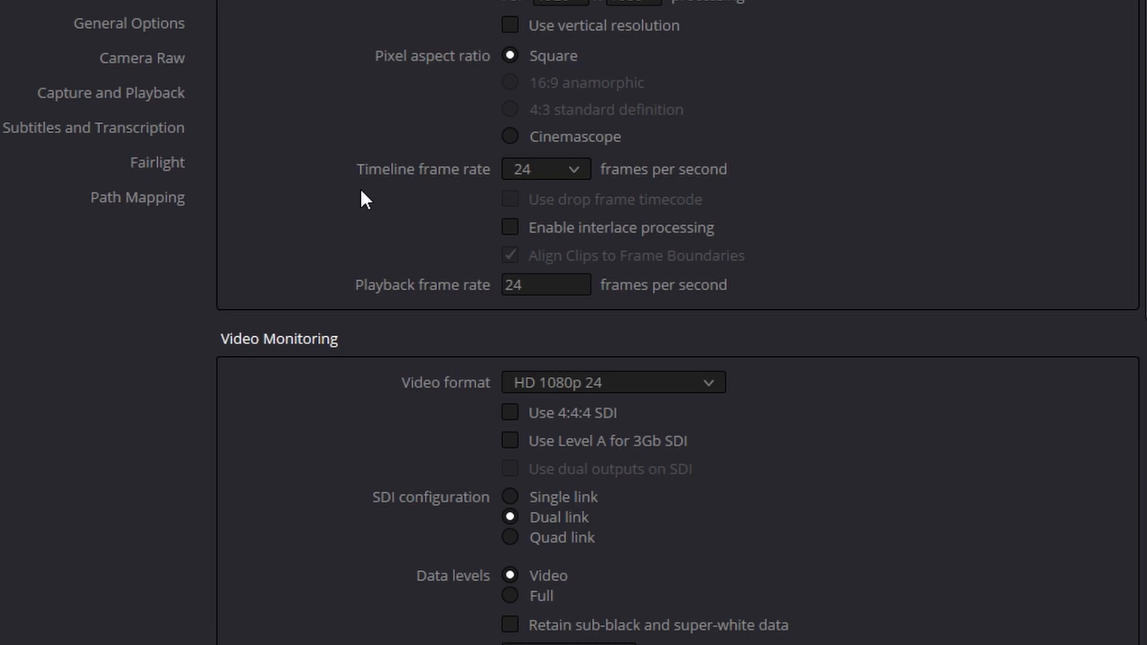
{"action": "left_click", "coordinate": [571, 171]}
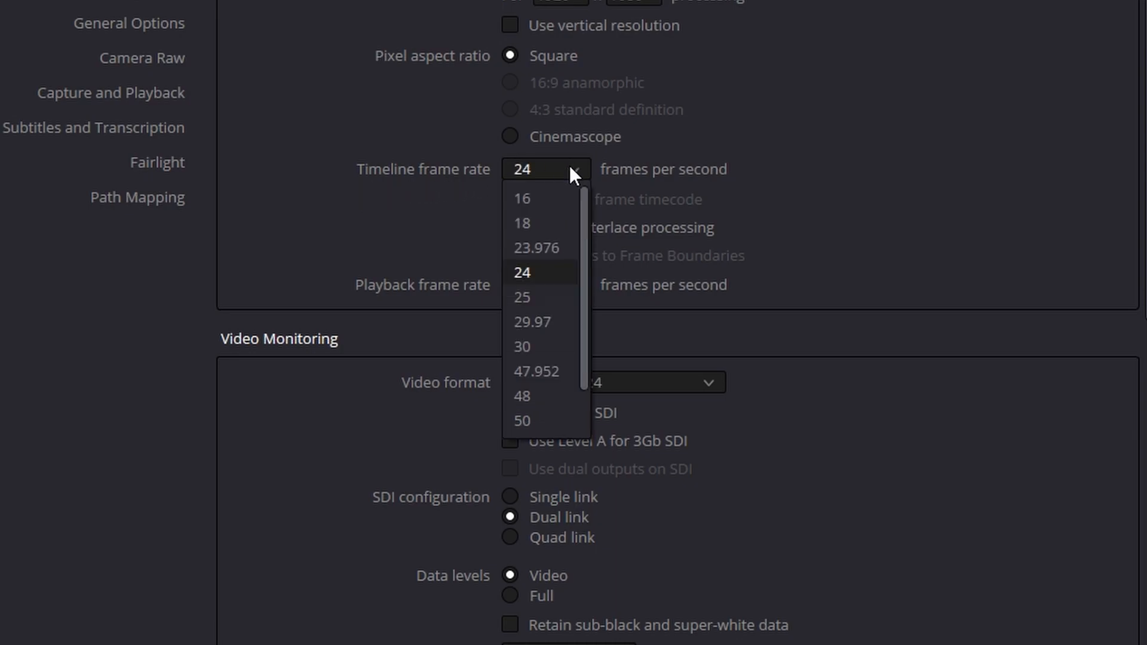
{"action": "scroll", "coordinate": [534, 399], "scroll_direction": "down", "scroll_amount": 1}
{"action": "left_click", "coordinate": [539, 398]}
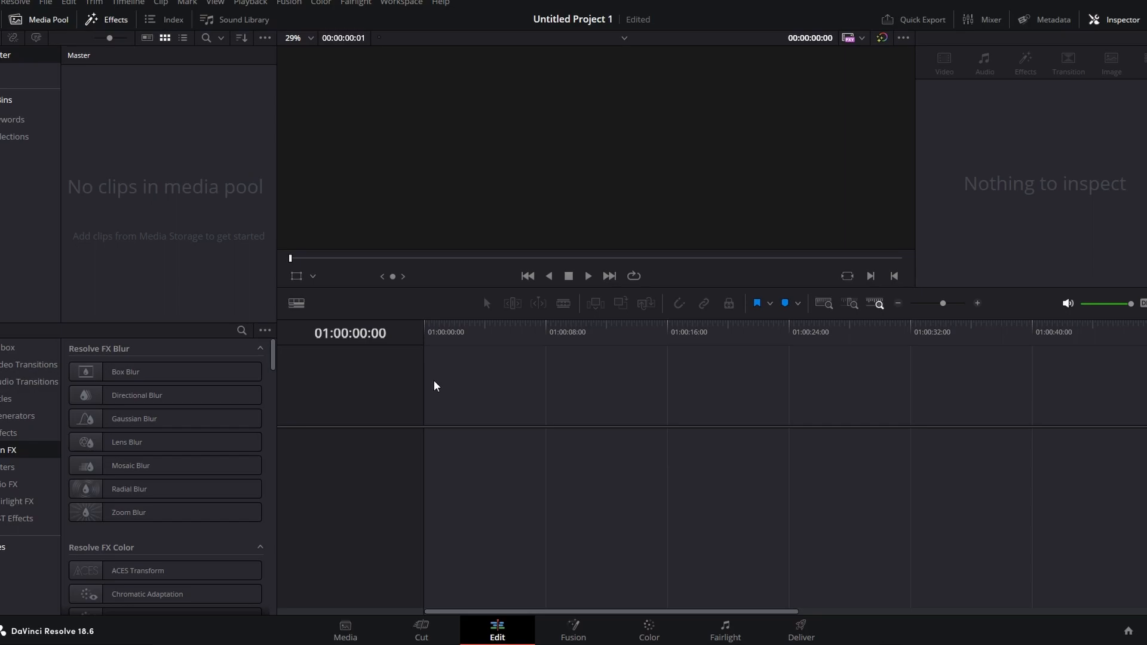
{"action": "right_click", "coordinate": [161, 147]}
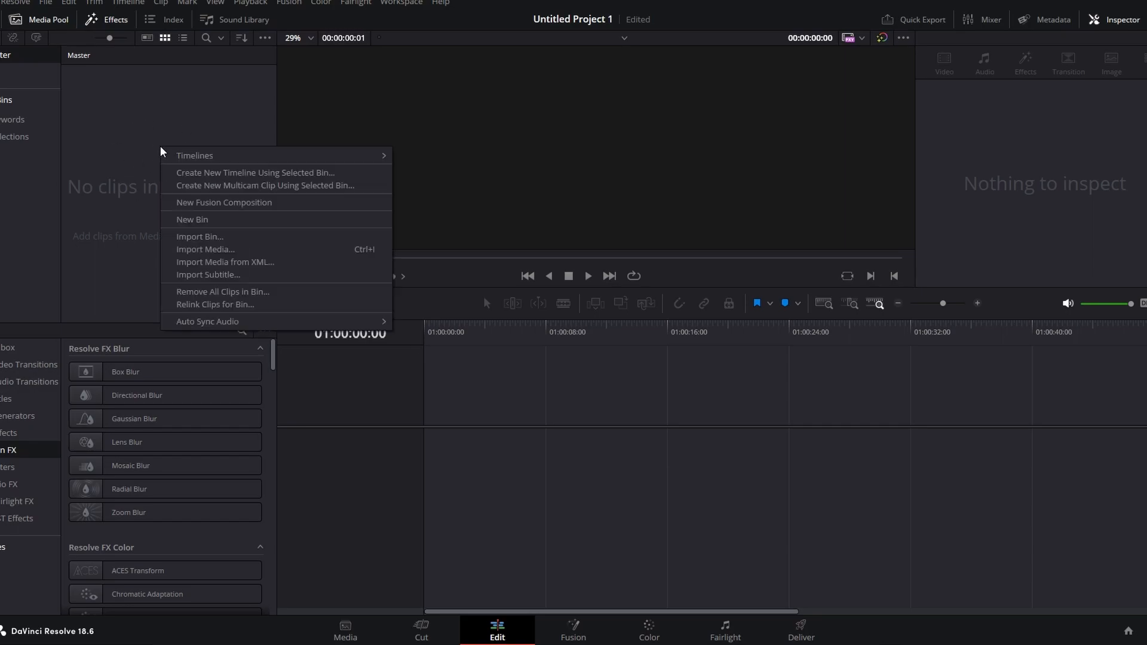
{"action": "left_click", "coordinate": [208, 250]}
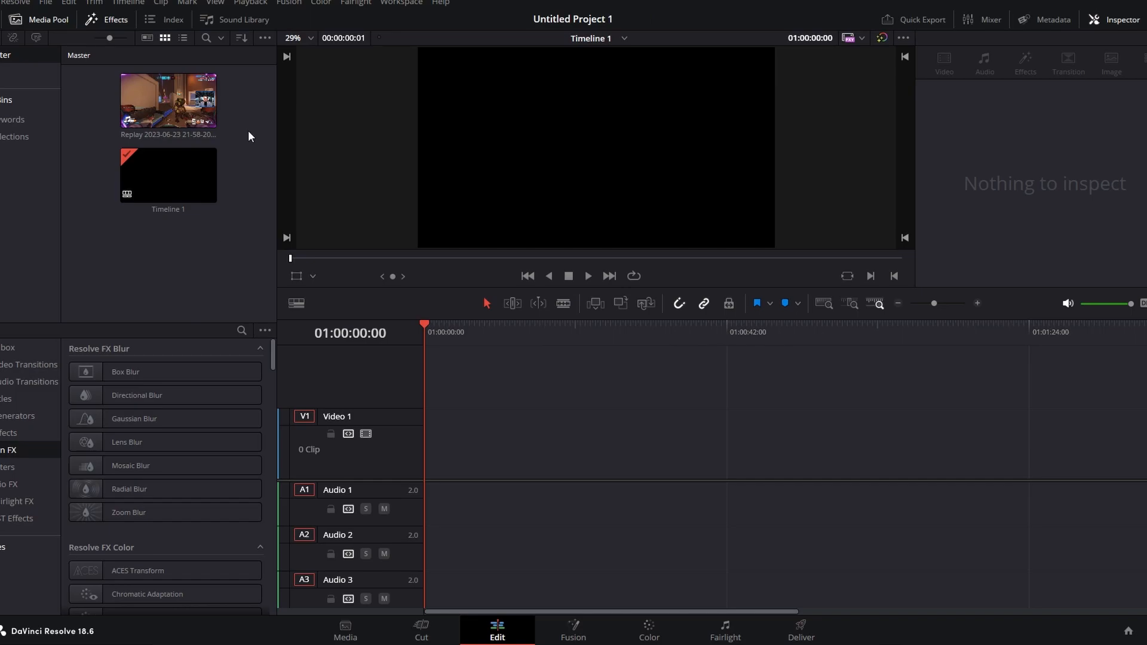
{"action": "left_click_drag", "start_coordinate": [165, 114], "coordinate": [448, 453]}
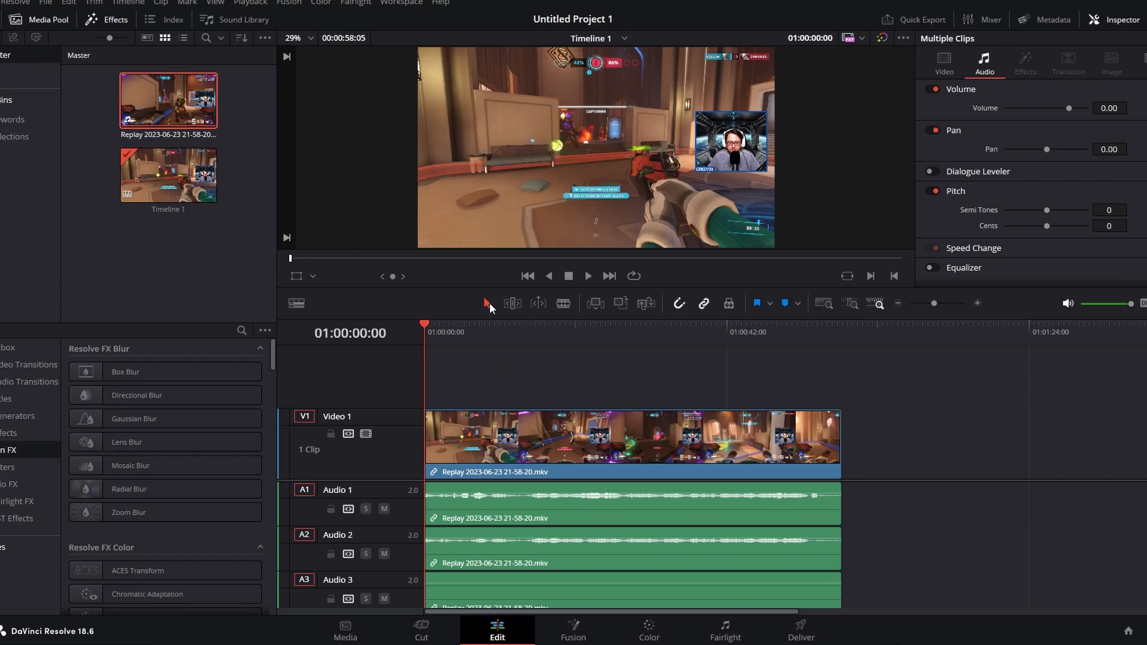
Split the replay clip at 01:00:16:08 and ripple delete the part before the cut
{"action": "left_click", "coordinate": [469, 451]}
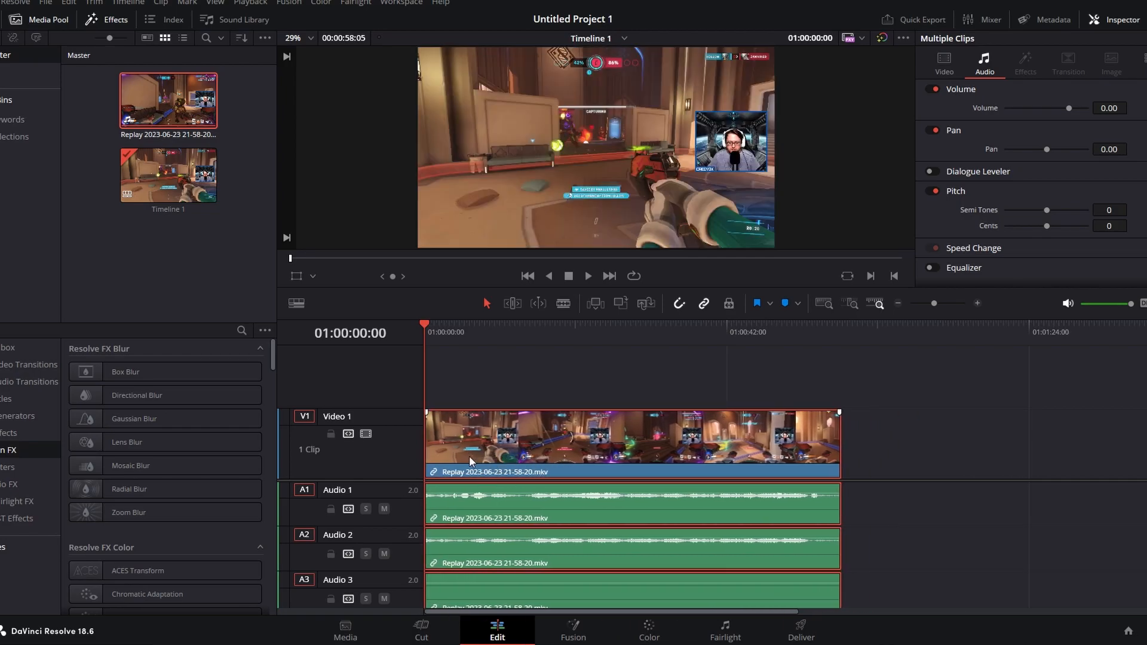
{"action": "left_click", "coordinate": [564, 303]}
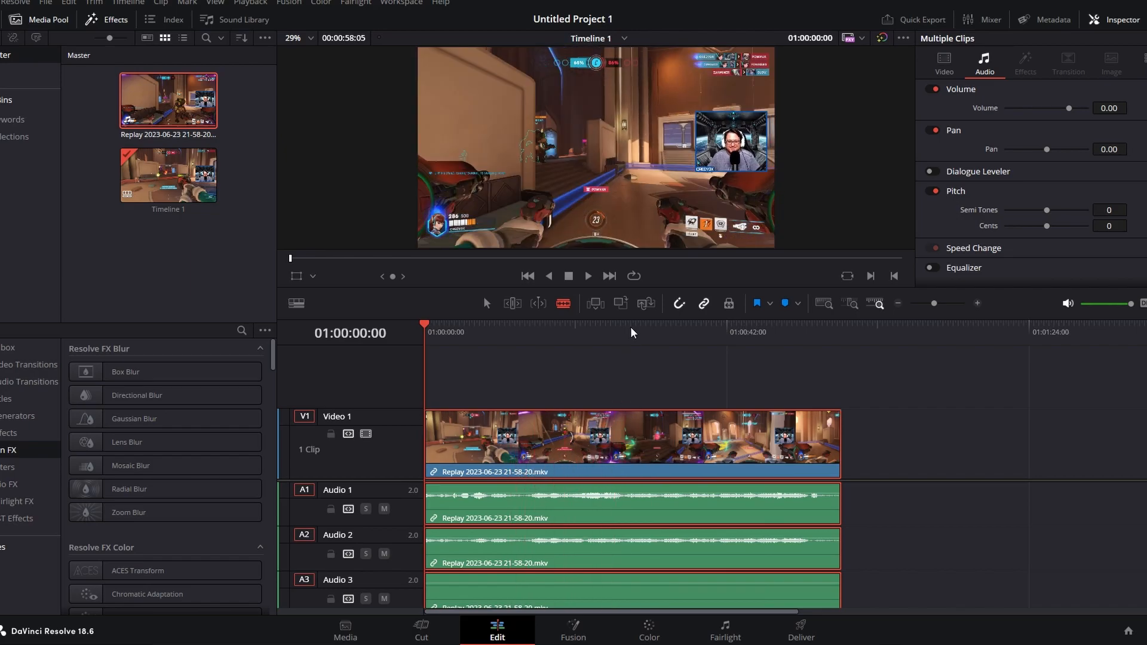
{"action": "left_click_drag", "start_coordinate": [935, 305], "coordinate": [937, 312]}
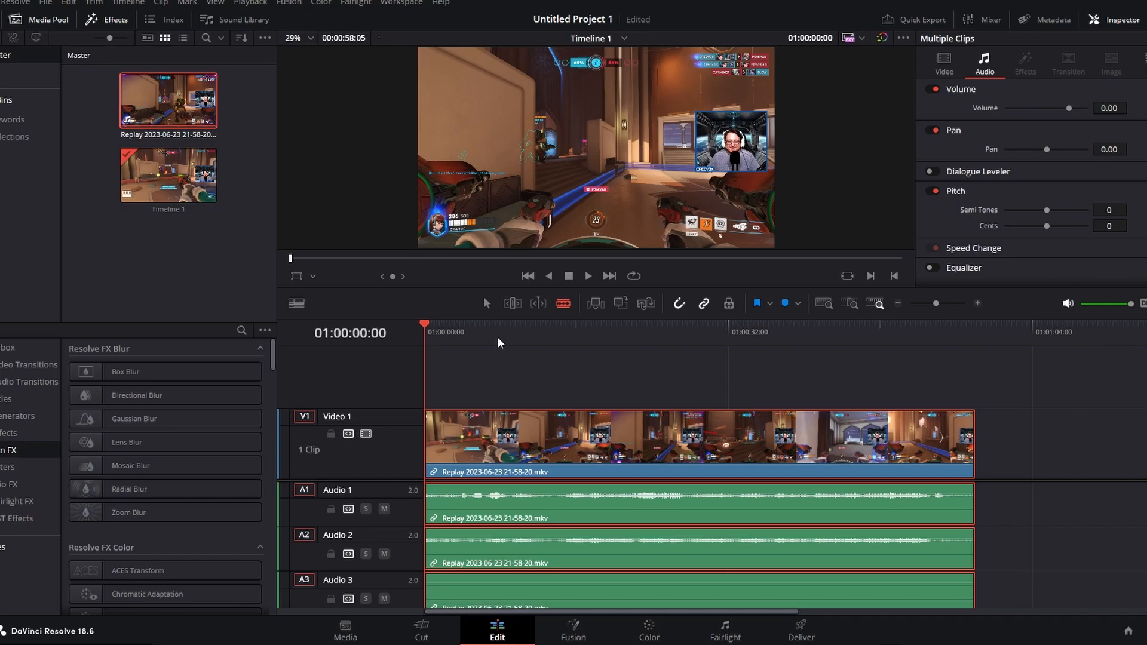
{"action": "left_click", "coordinate": [432, 323]}
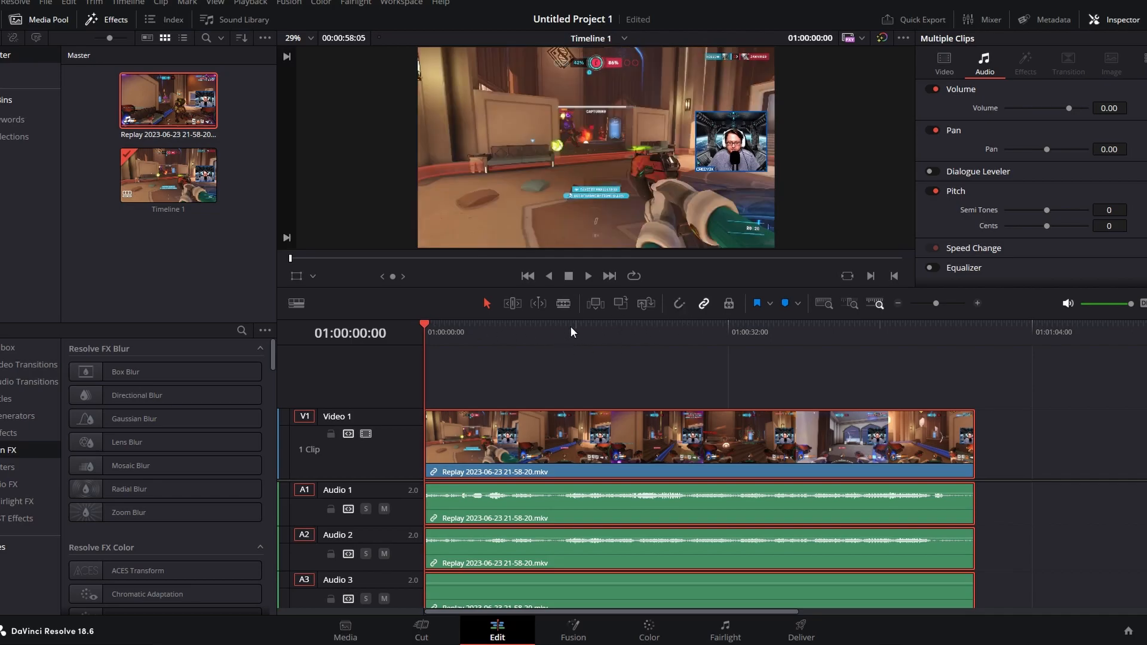
{"action": "left_click_drag", "start_coordinate": [426, 323], "coordinate": [578, 334]}
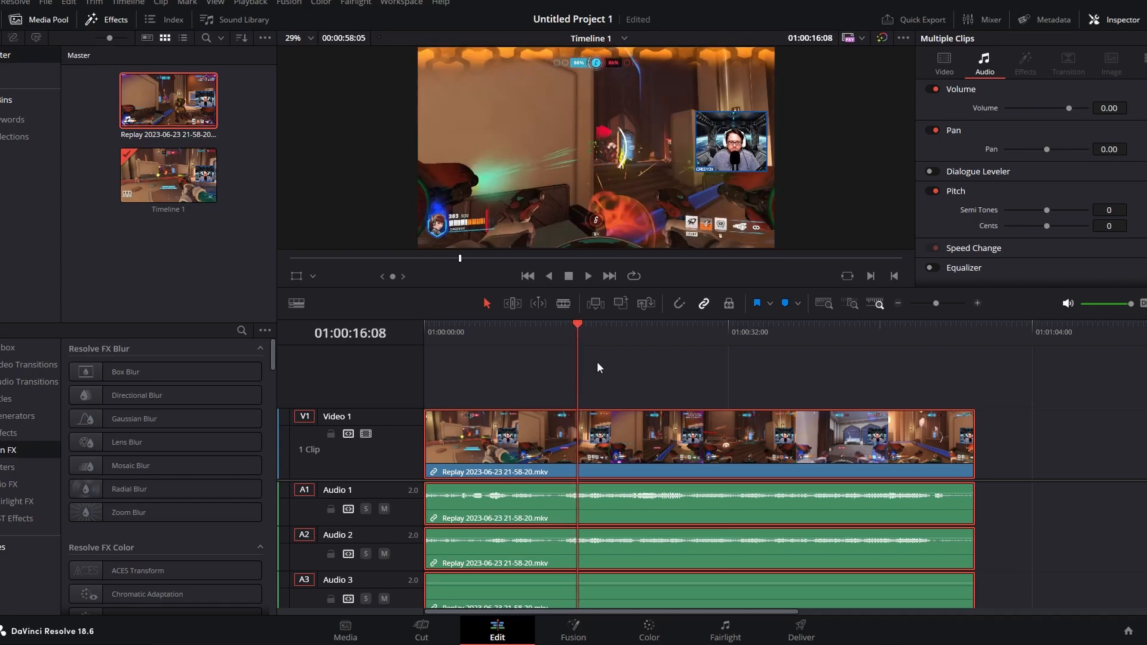
{"action": "left_click", "coordinate": [563, 304]}
{"action": "left_click", "coordinate": [580, 436]}
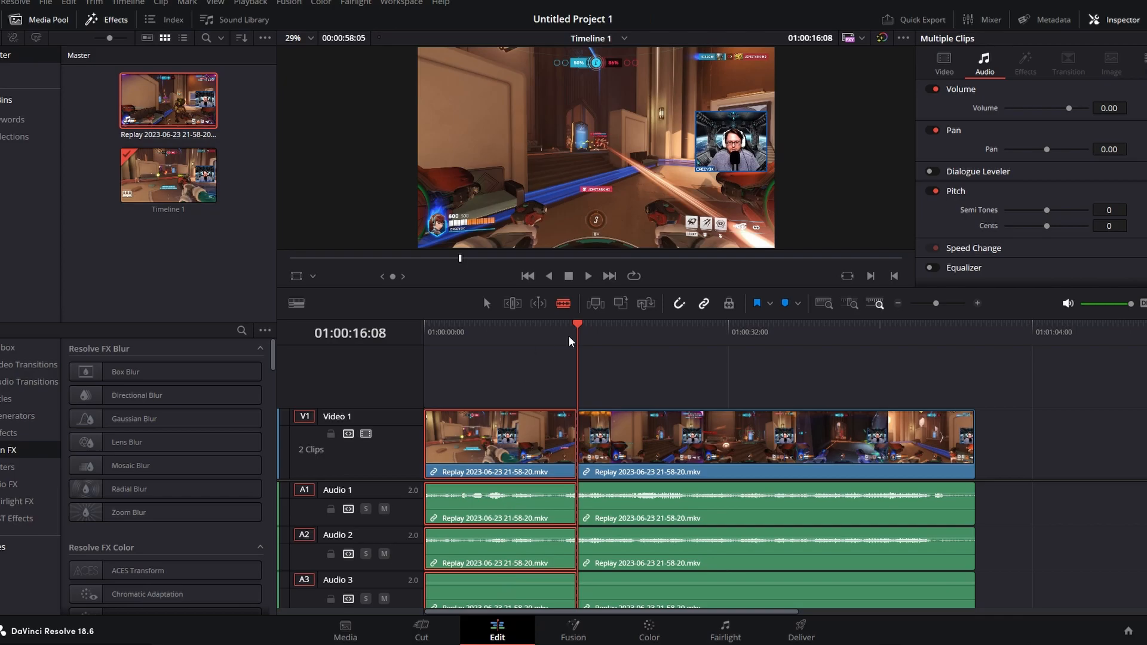
{"action": "key", "text": "a"}
{"action": "key", "text": "Delete"}
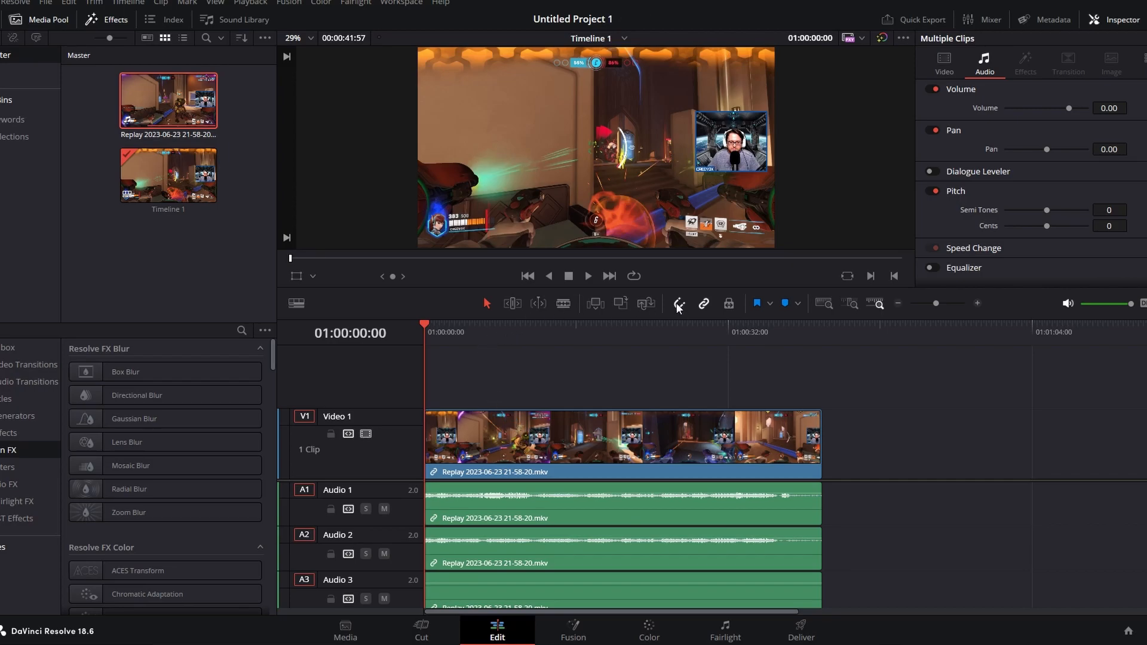
Split the clip at 01:00:09:52 and 01:00:22:32 and ripple delete the section between the two cuts
{"action": "left_click_drag", "start_coordinate": [426, 326], "coordinate": [518, 325]}
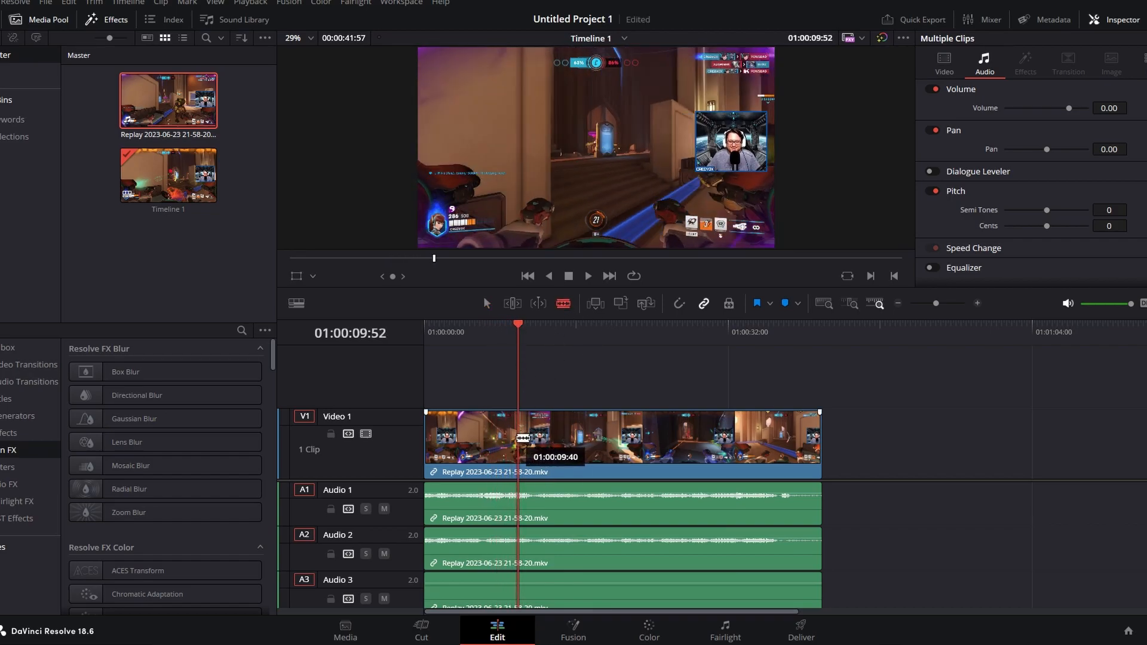
{"action": "left_click", "coordinate": [518, 436]}
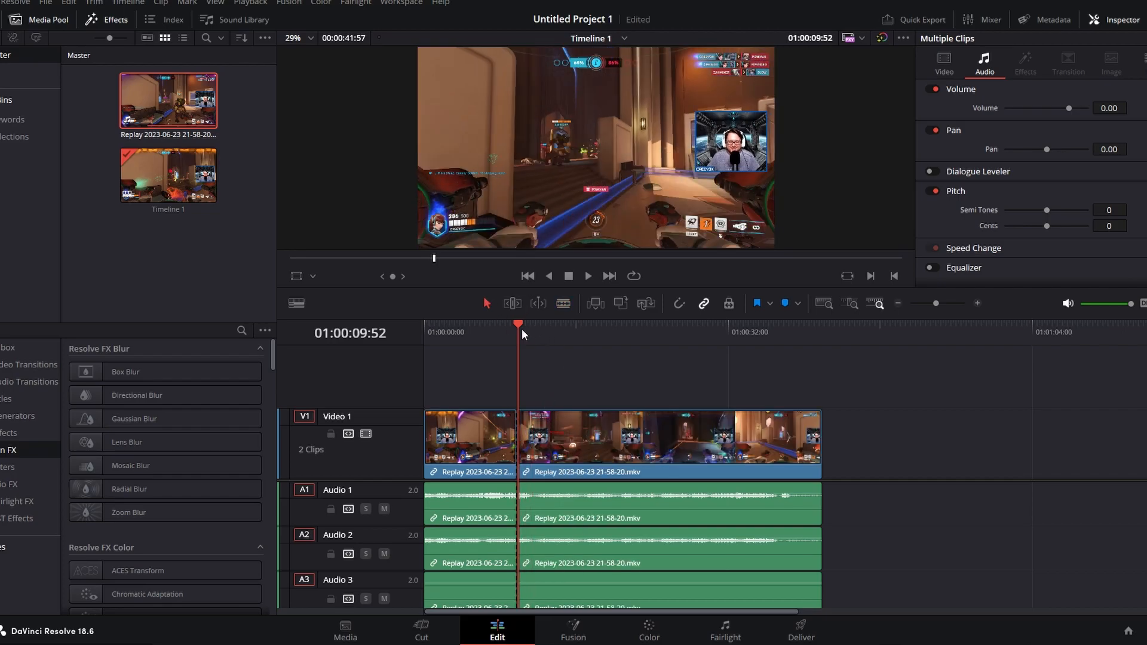
{"action": "left_click_drag", "start_coordinate": [522, 324], "coordinate": [639, 324]}
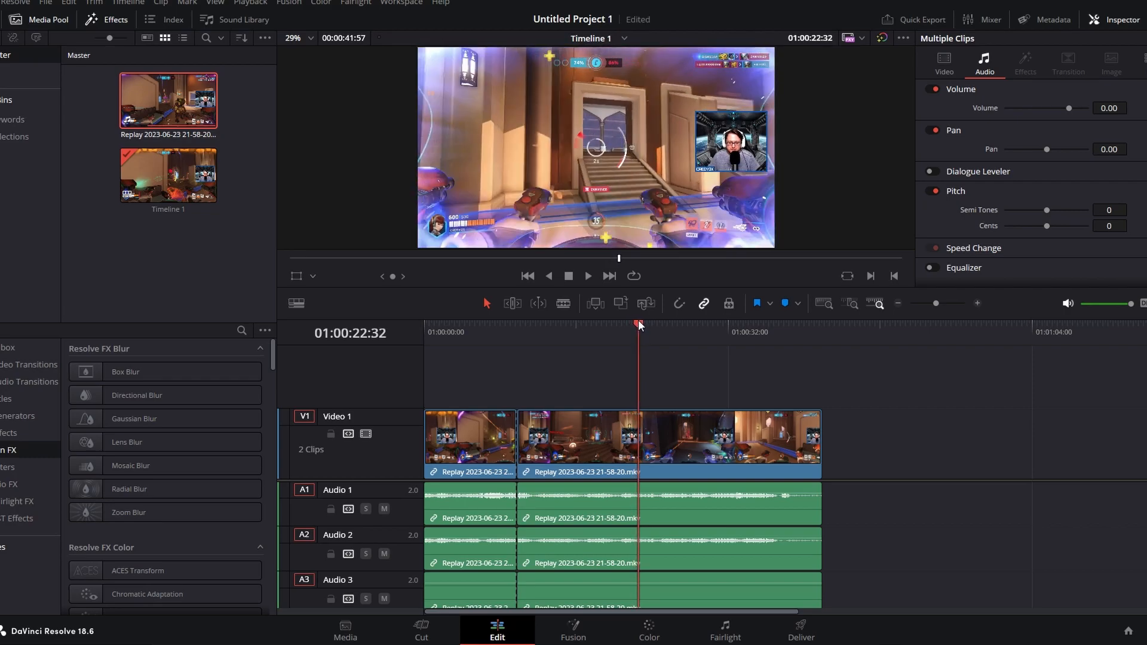
{"action": "left_click", "coordinate": [562, 303]}
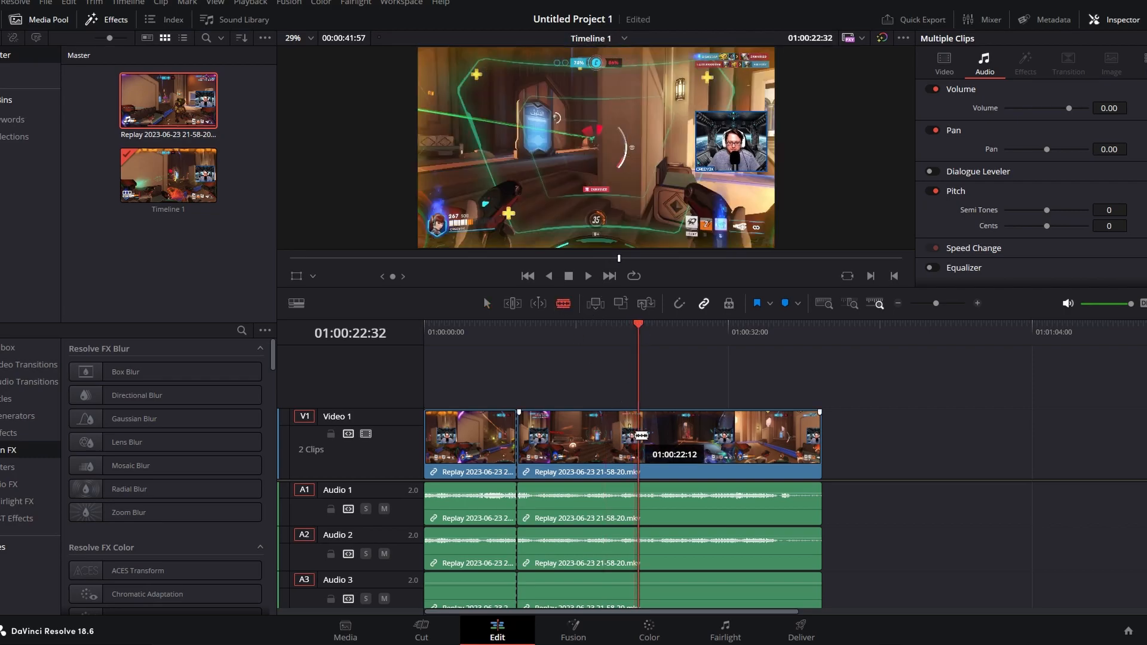
{"action": "left_click", "coordinate": [638, 445]}
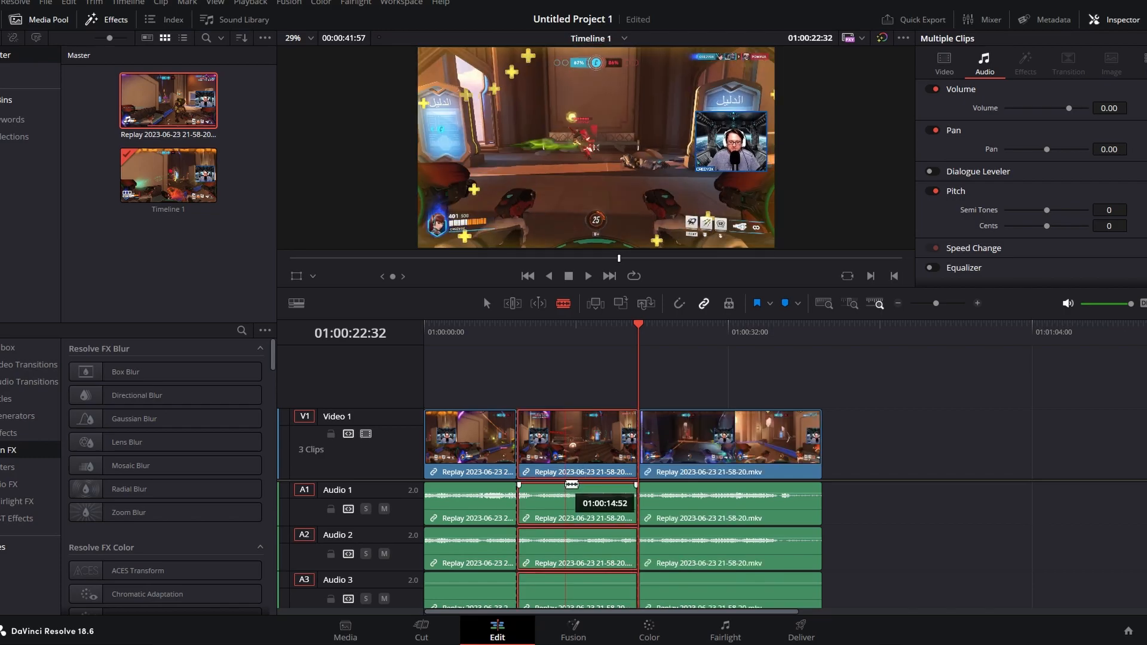
{"action": "key", "text": "Delete"}
Split the second clip at about 01:00:19:44 and delete the remainder after the cut
{"action": "left_click_drag", "start_coordinate": [538, 327], "coordinate": [614, 338]}
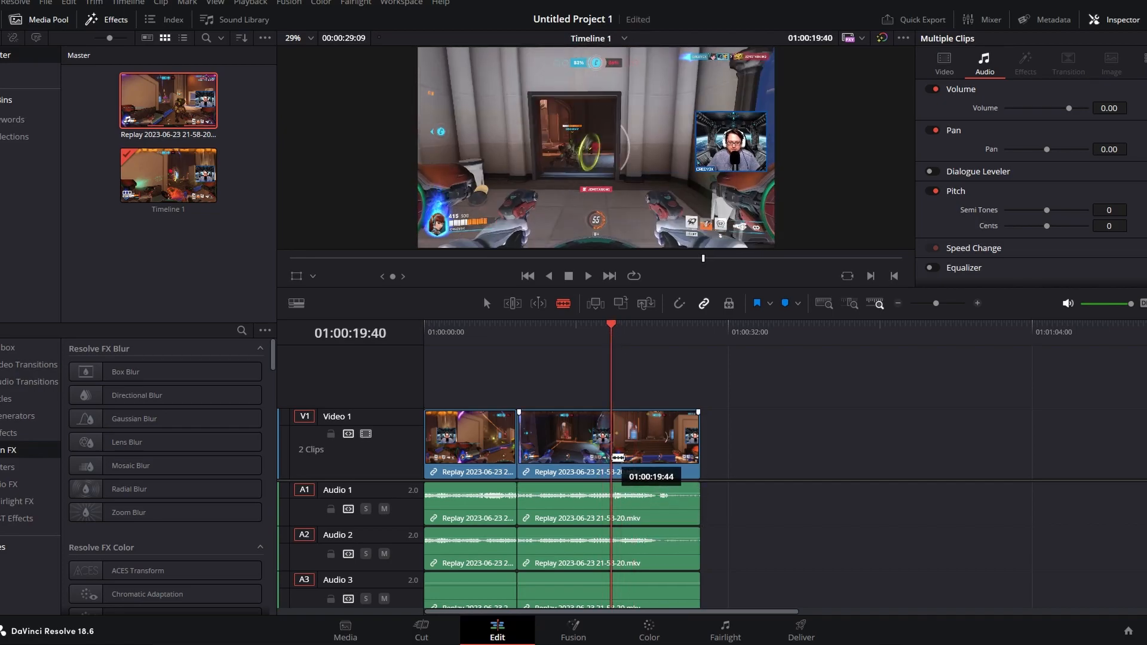
{"action": "left_click", "coordinate": [619, 458]}
{"action": "left_click", "coordinate": [657, 454]}
{"action": "key", "text": "Delete"}
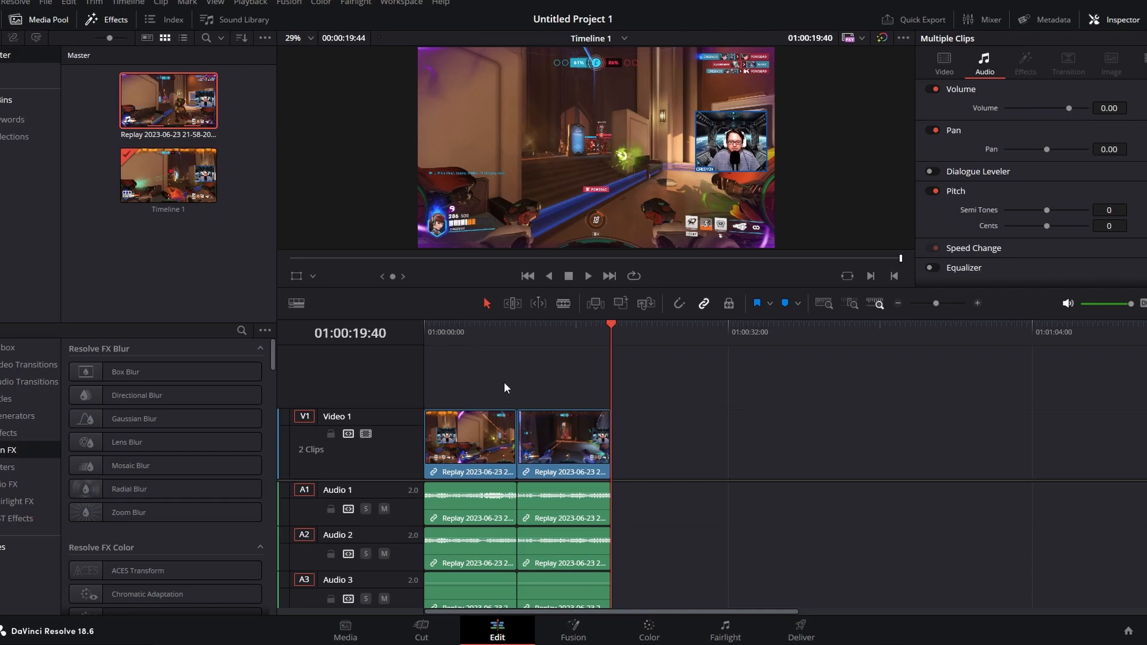
Play back the join between the two remaining clips to check the cut
{"action": "left_click", "coordinate": [514, 326]}
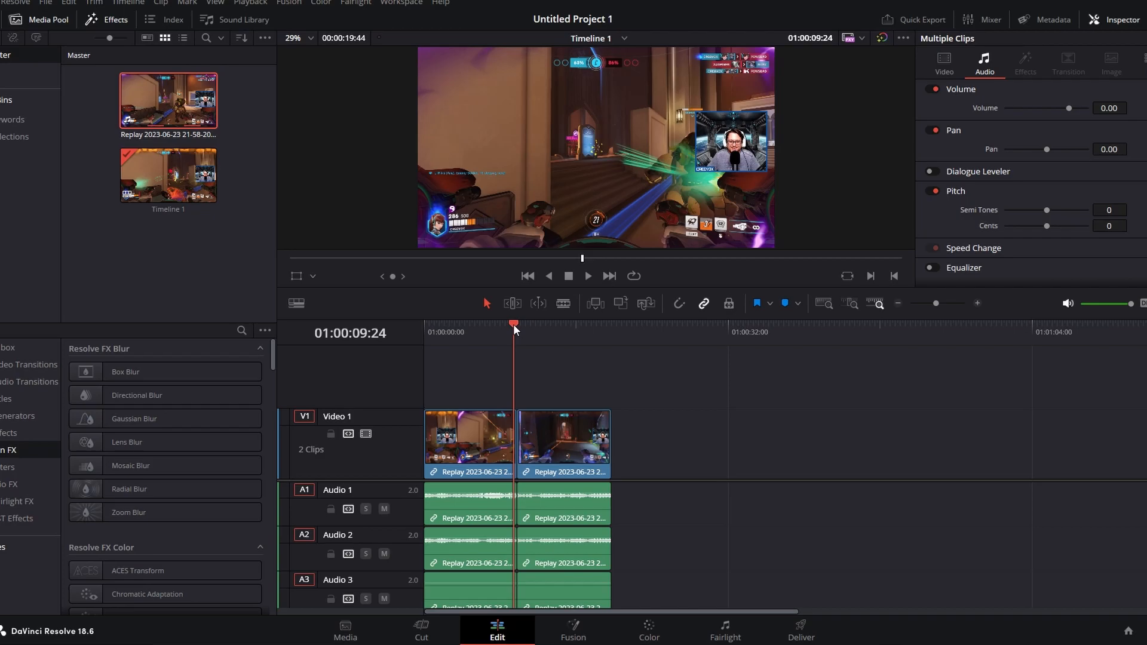
{"action": "left_click", "coordinate": [588, 276]}
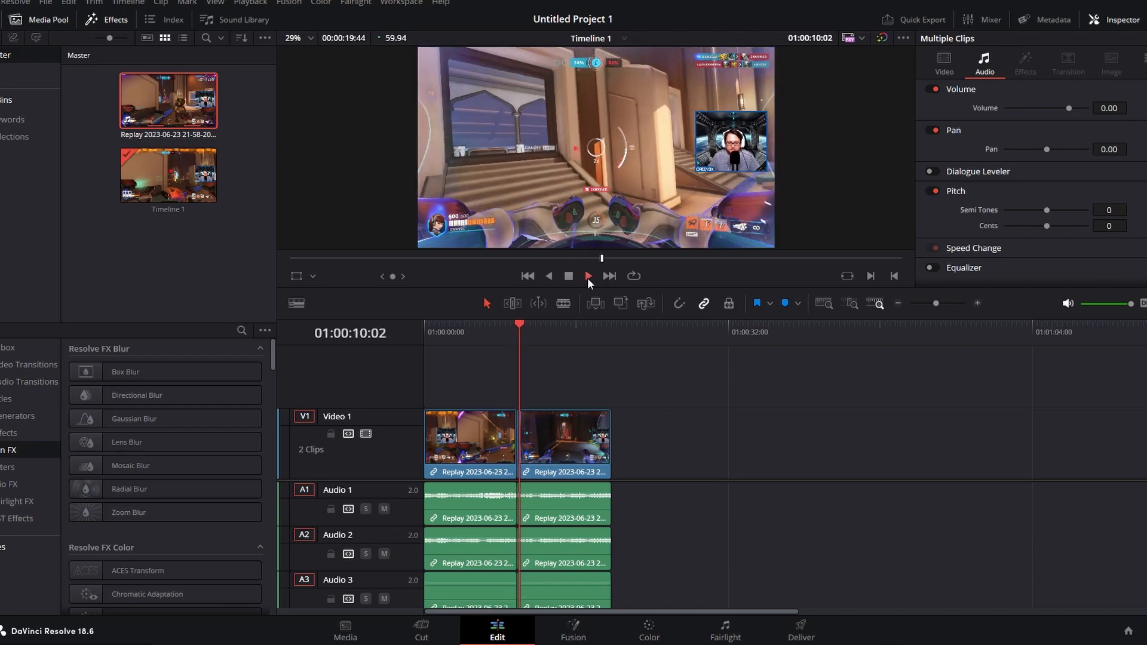
{"action": "left_click", "coordinate": [568, 276]}
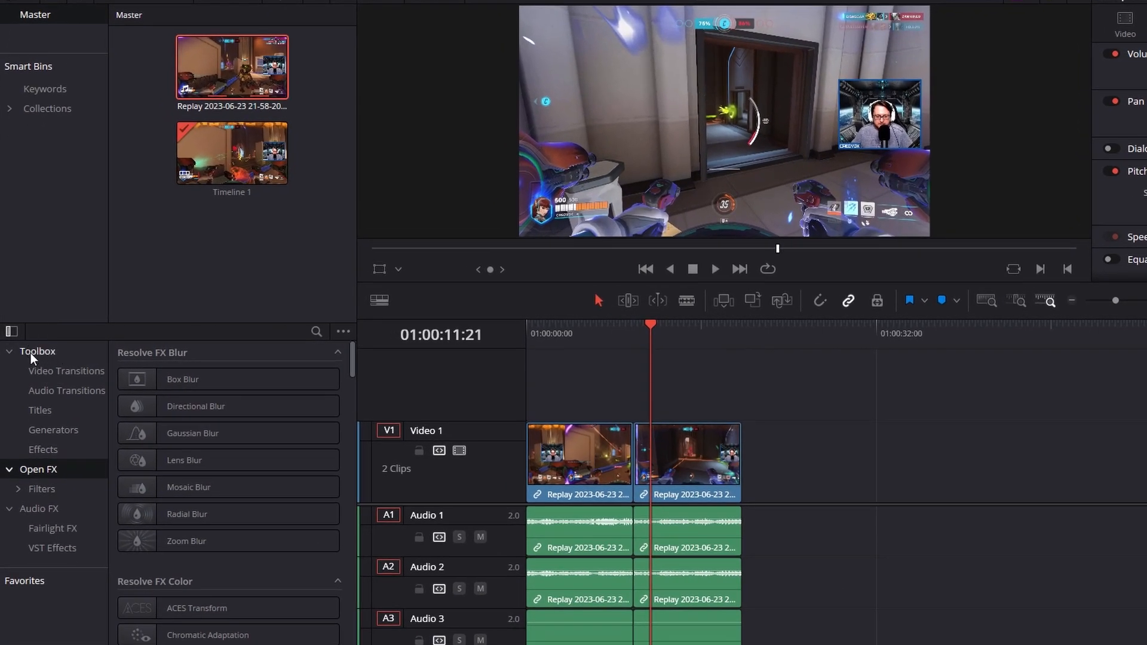
Browse the video transitions and apply Dip To Color Dissolve at the cut between the two clips
{"action": "left_click", "coordinate": [43, 372]}
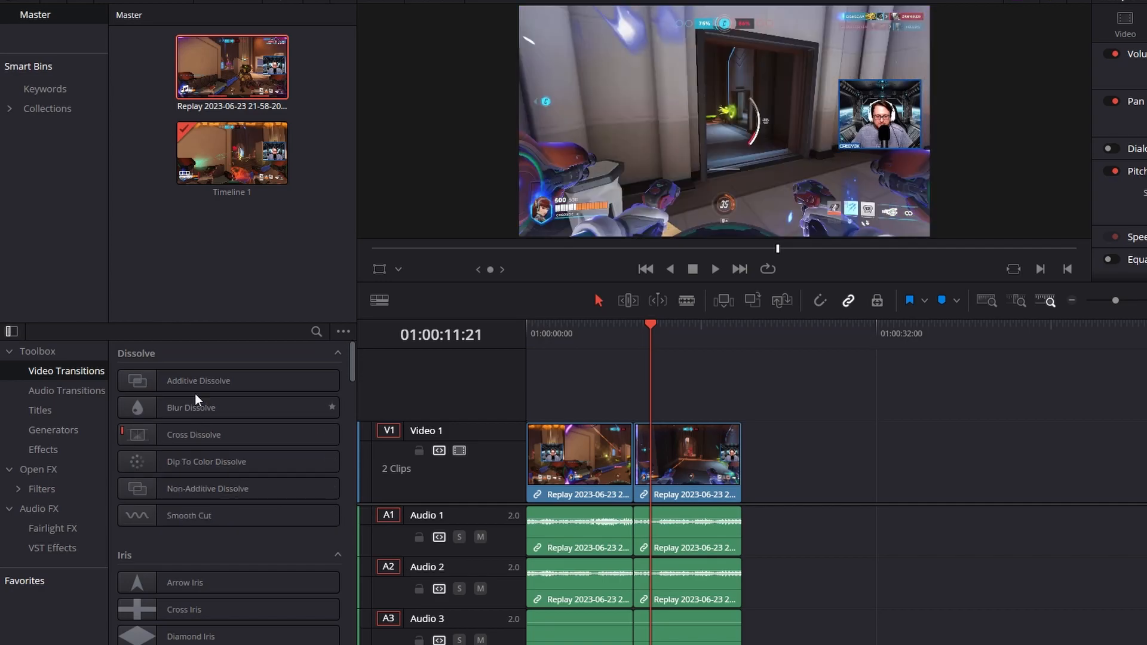
{"action": "scroll", "coordinate": [196, 395], "scroll_direction": "down", "scroll_amount": 4}
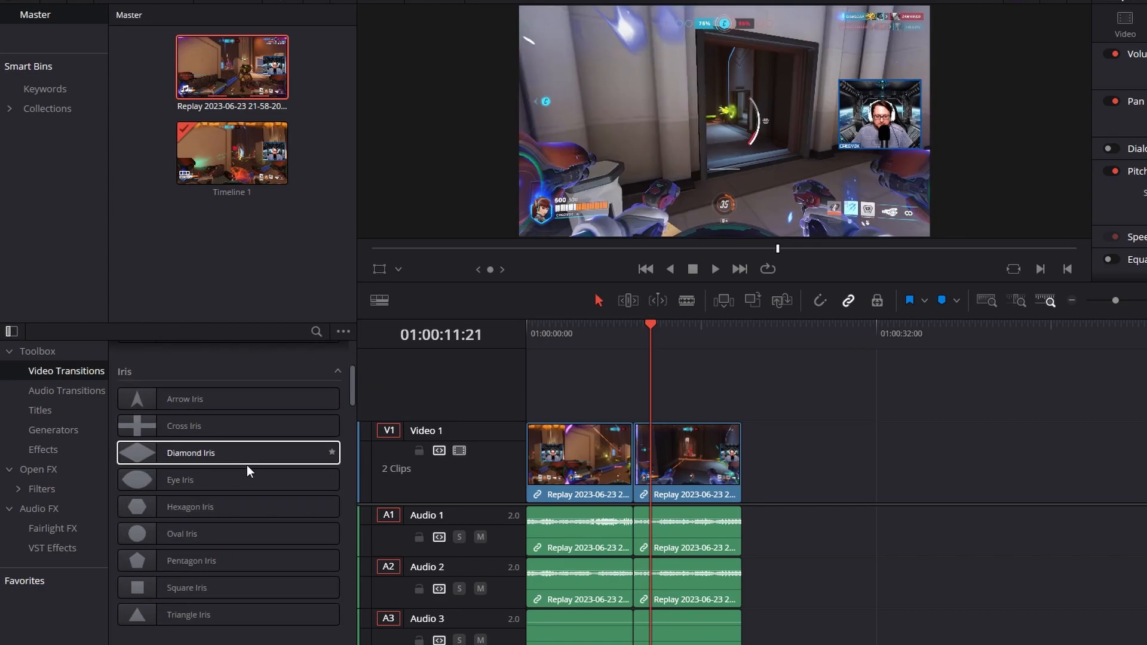
{"action": "scroll", "coordinate": [261, 469], "scroll_direction": "down", "scroll_amount": 5}
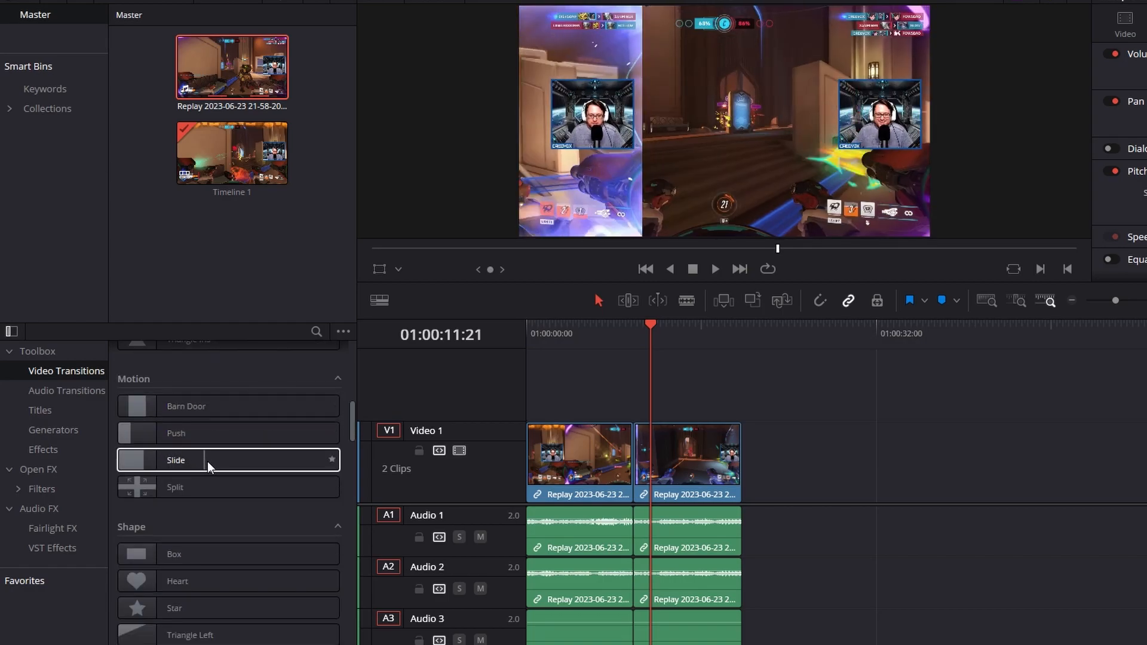
{"action": "scroll", "coordinate": [328, 460], "scroll_direction": "down", "scroll_amount": 3}
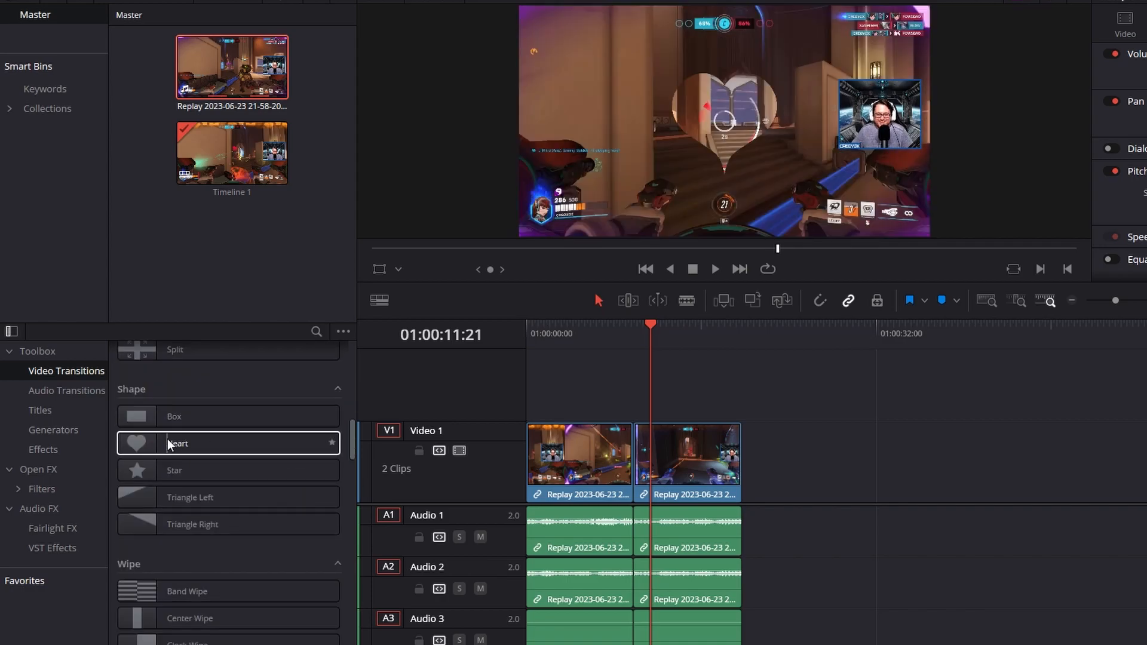
{"action": "scroll", "coordinate": [253, 450], "scroll_direction": "up", "scroll_amount": 8}
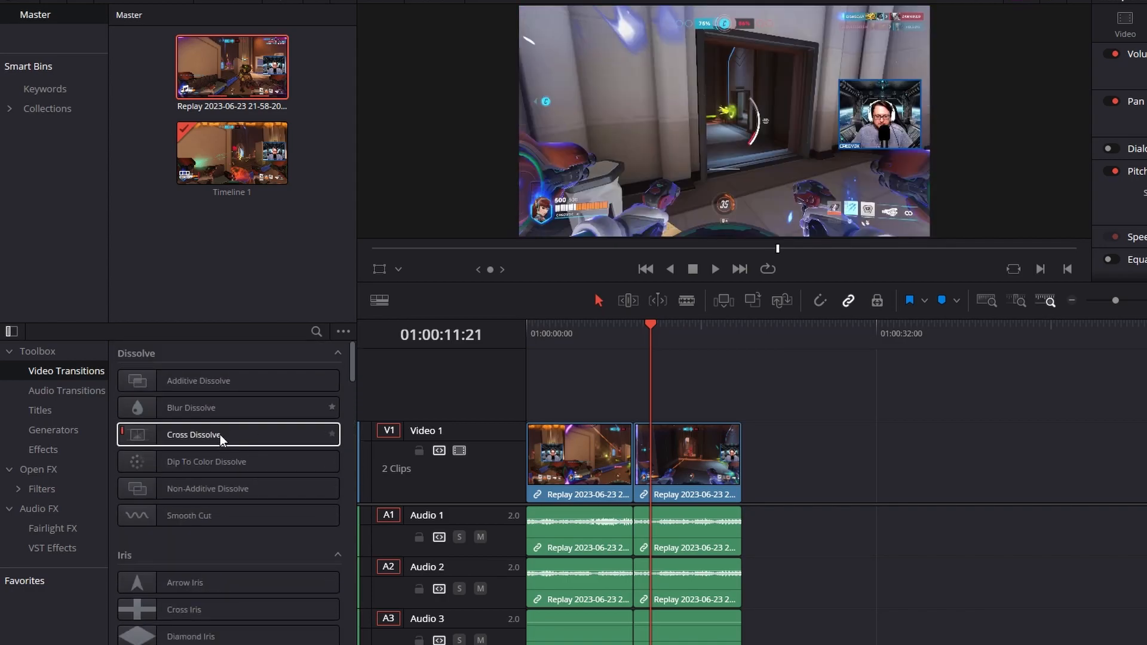
{"action": "left_click_drag", "start_coordinate": [203, 464], "coordinate": [634, 465]}
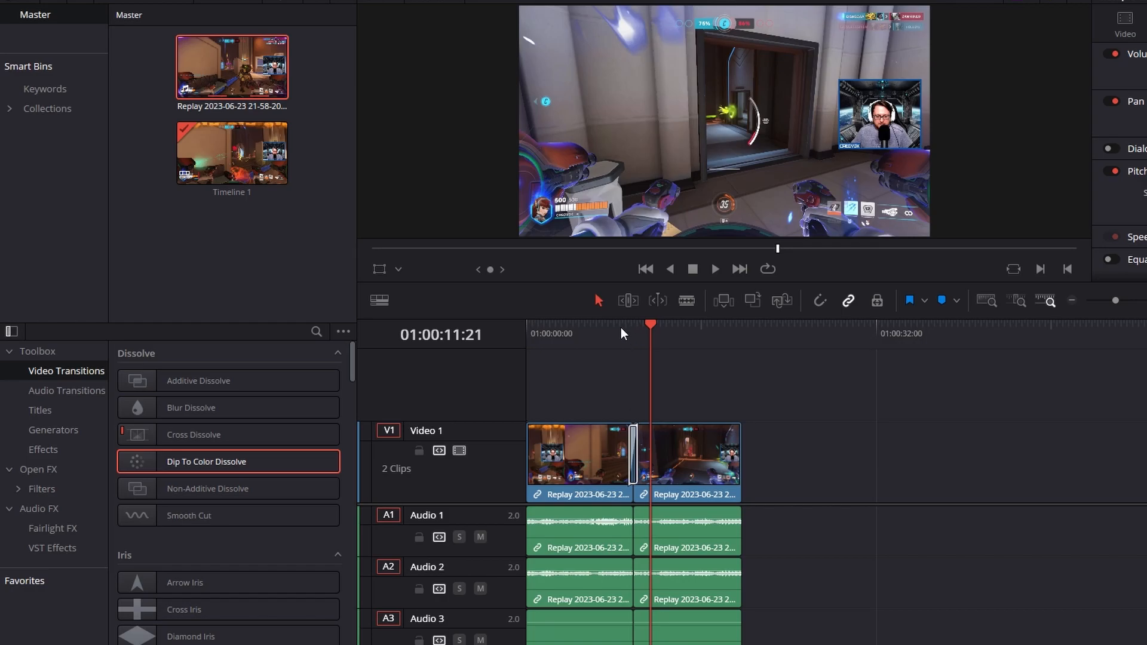
Play back the Dip To Color Dissolve transition between the two clips to review it
{"action": "left_click", "coordinate": [627, 328]}
{"action": "left_click", "coordinate": [716, 269]}
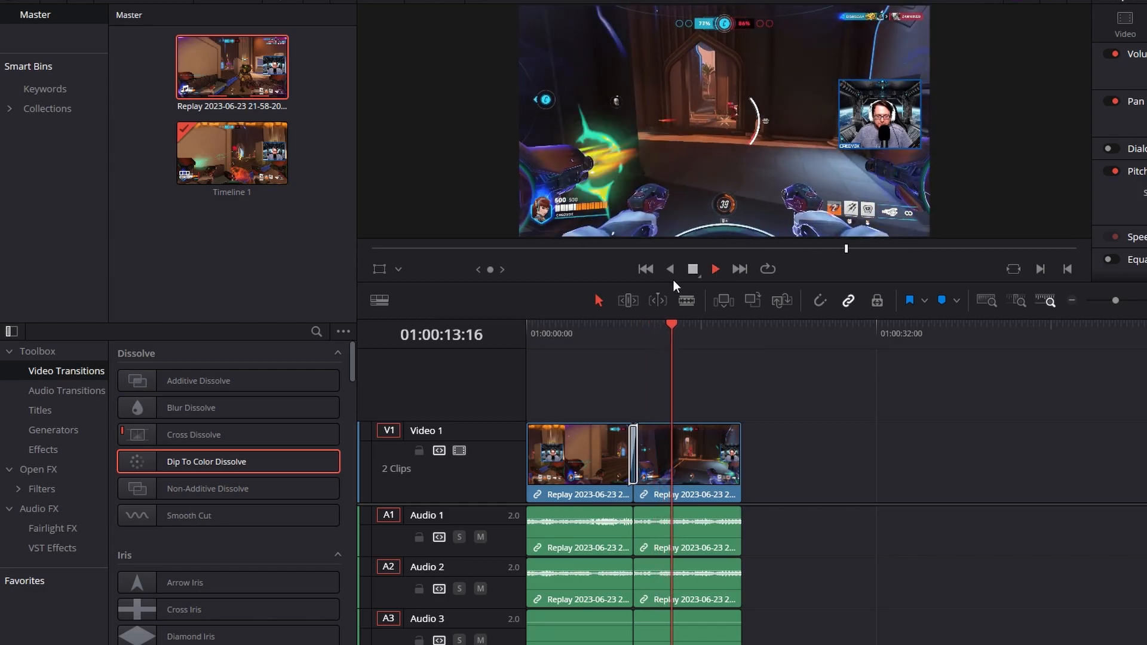
{"action": "left_click", "coordinate": [619, 328]}
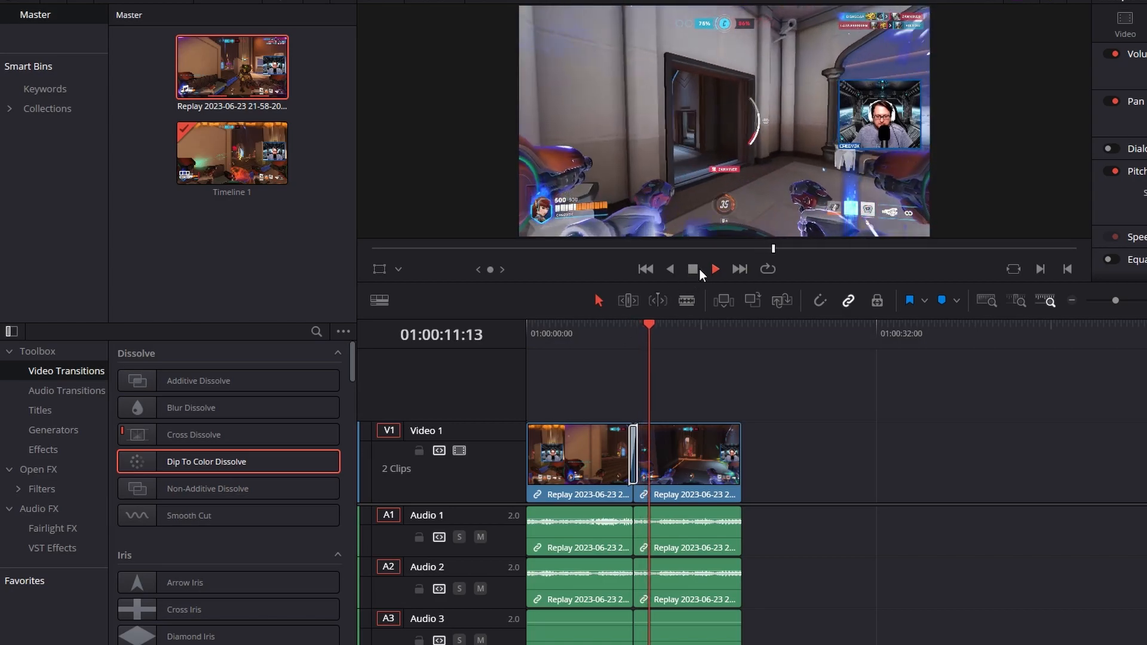
{"action": "left_click", "coordinate": [691, 272]}
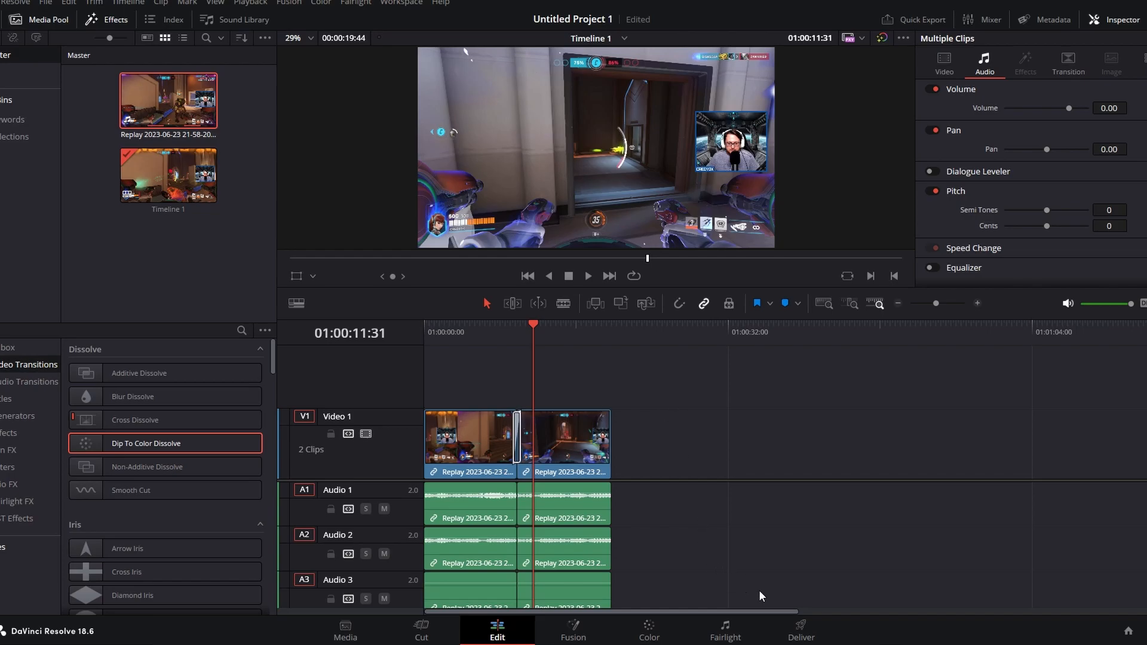
Go to the Deliver page and set the render location to the Videos folder, with the file name Untitled
{"action": "left_click", "coordinate": [801, 628]}
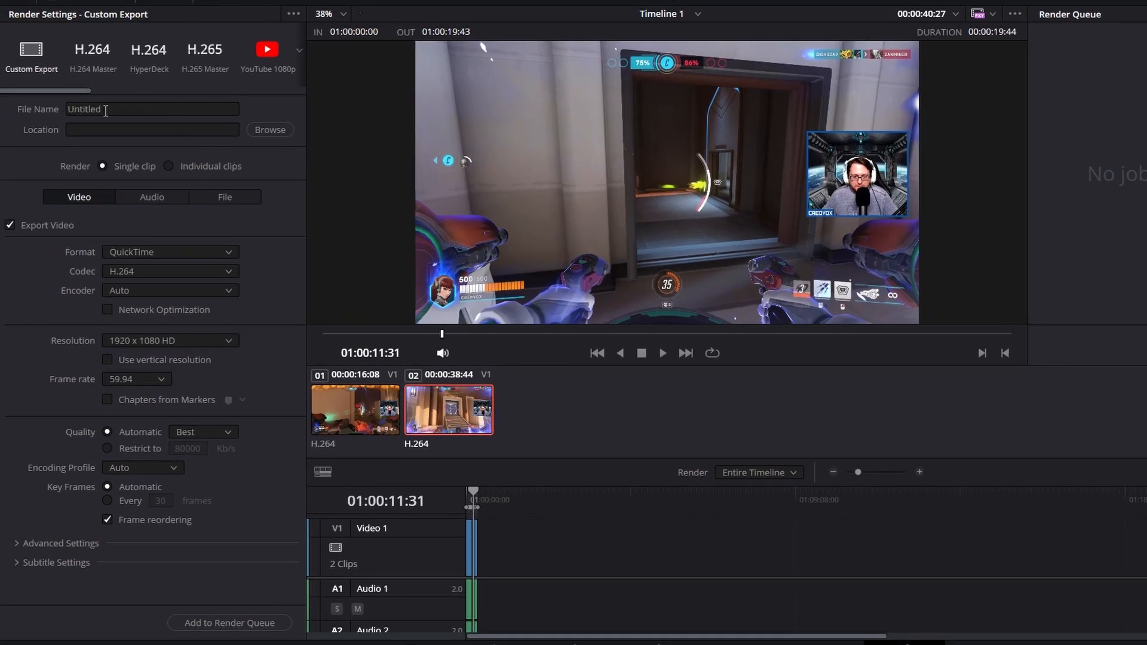
{"action": "left_click", "coordinate": [263, 131]}
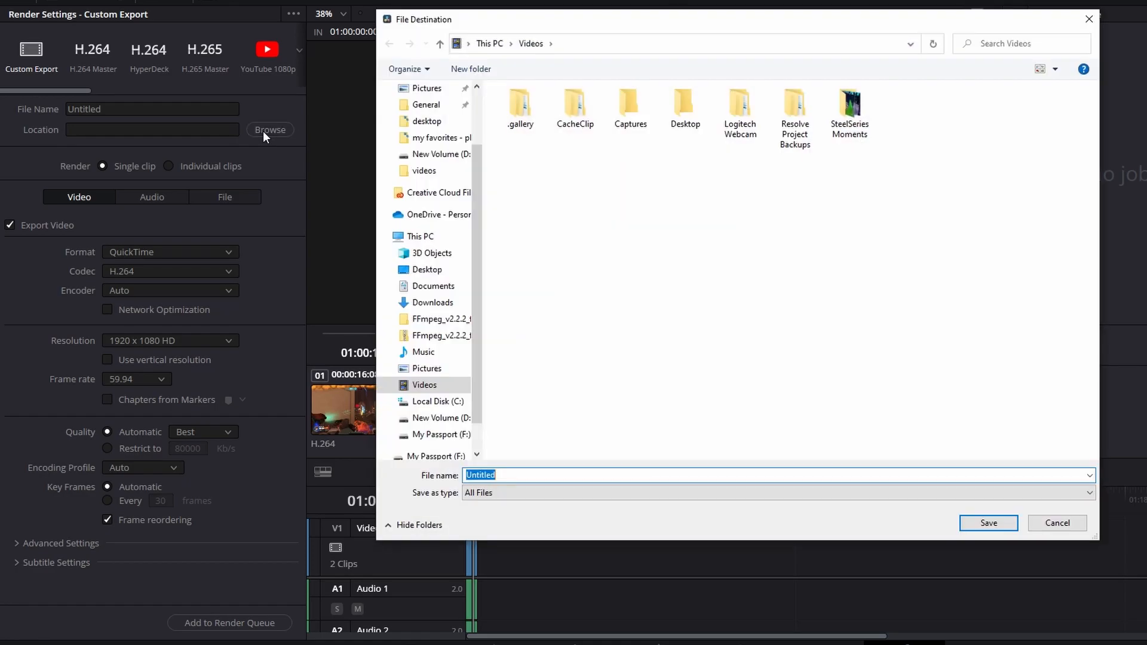
{"action": "left_click", "coordinate": [989, 524]}
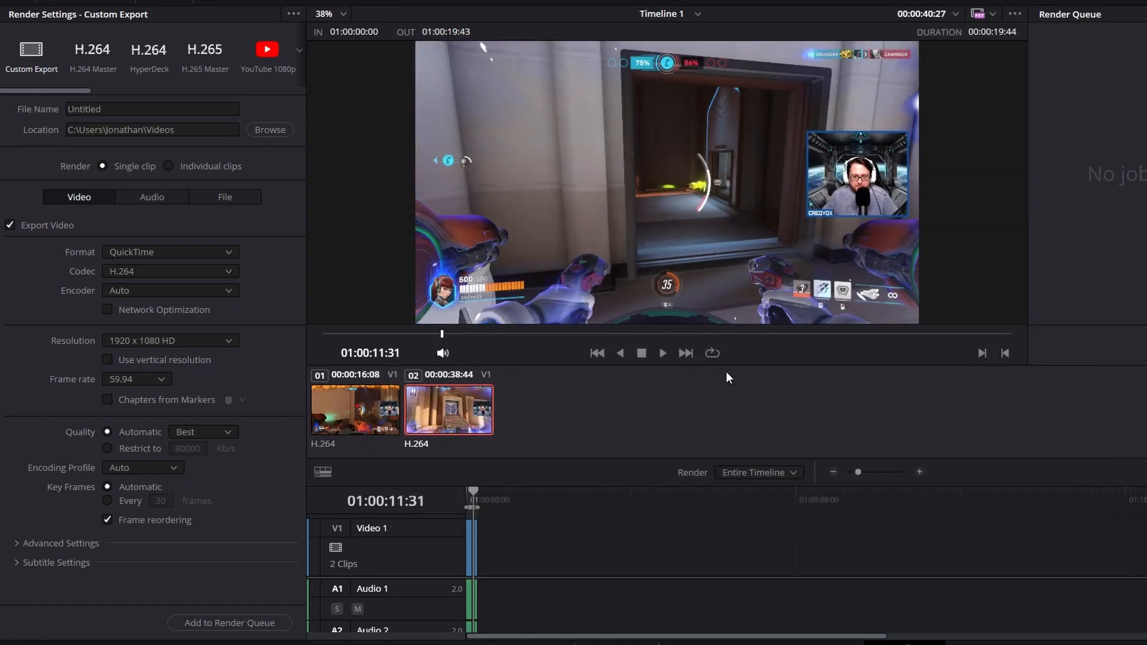
Set the export format to MP4 and add the timeline to the render queue
{"action": "left_click", "coordinate": [170, 252]}
{"action": "left_click", "coordinate": [179, 348]}
{"action": "left_click", "coordinate": [106, 360]}
{"action": "left_click", "coordinate": [211, 626]}
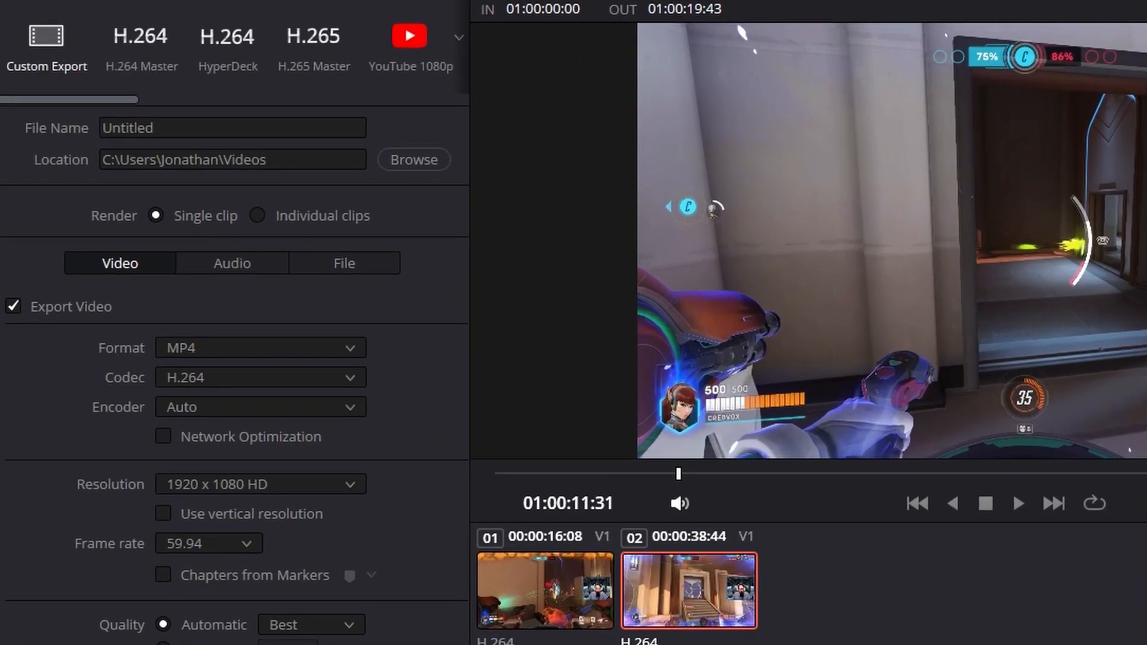
Look through the platform render presets such as YouTube, Vimeo, Twitter and TikTok, and return to the Edit page
{"action": "left_click_drag", "start_coordinate": [58, 98], "coordinate": [169, 97]}
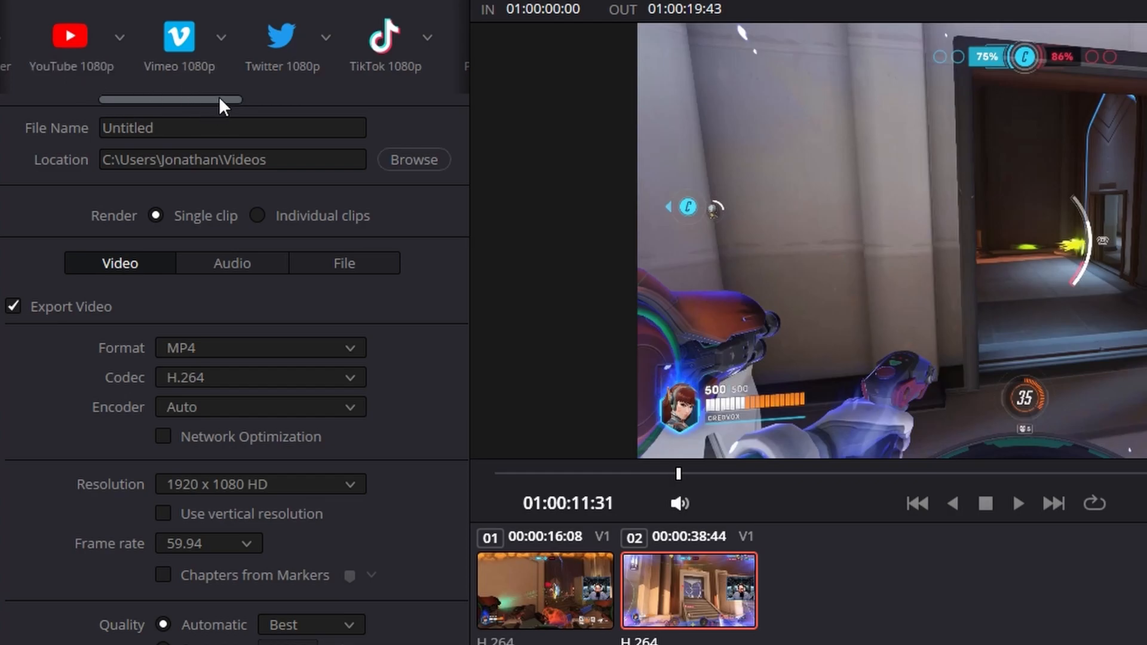
{"action": "left_click_drag", "start_coordinate": [218, 96], "coordinate": [236, 96]}
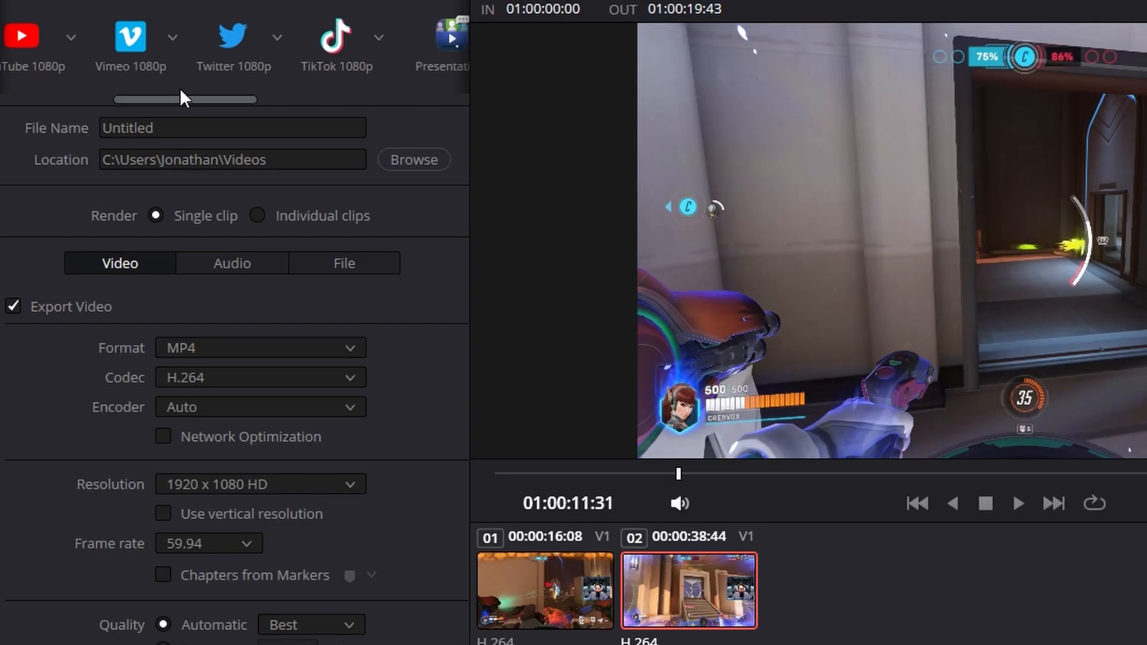
{"action": "left_click_drag", "start_coordinate": [221, 98], "coordinate": [46, 87]}
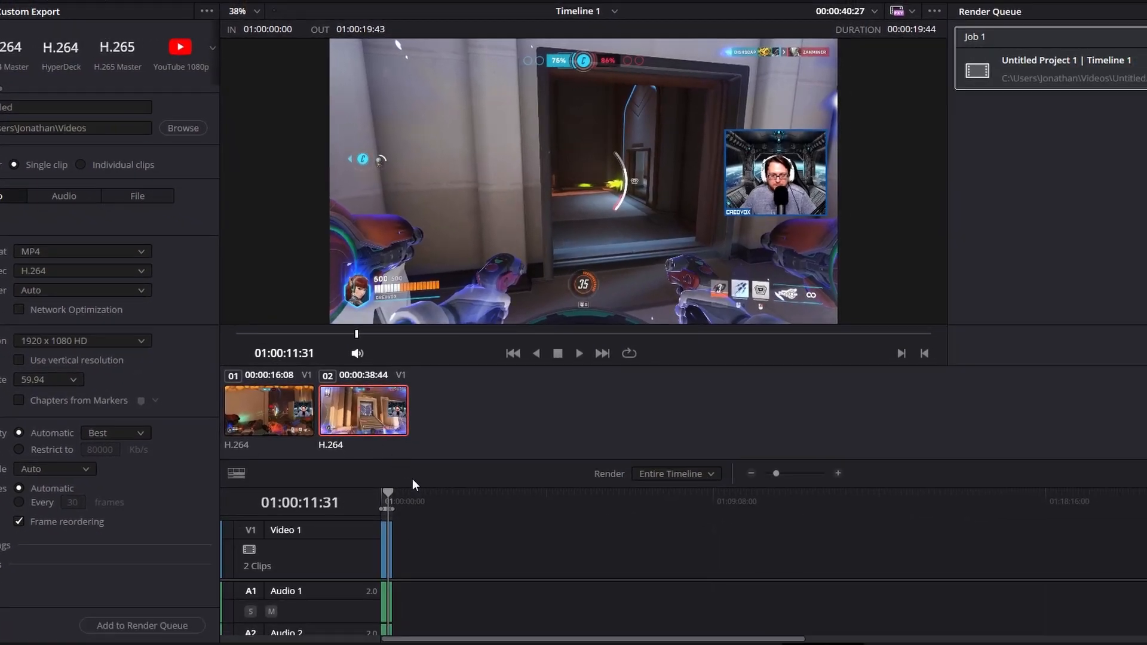
{"action": "left_click", "coordinate": [493, 644]}
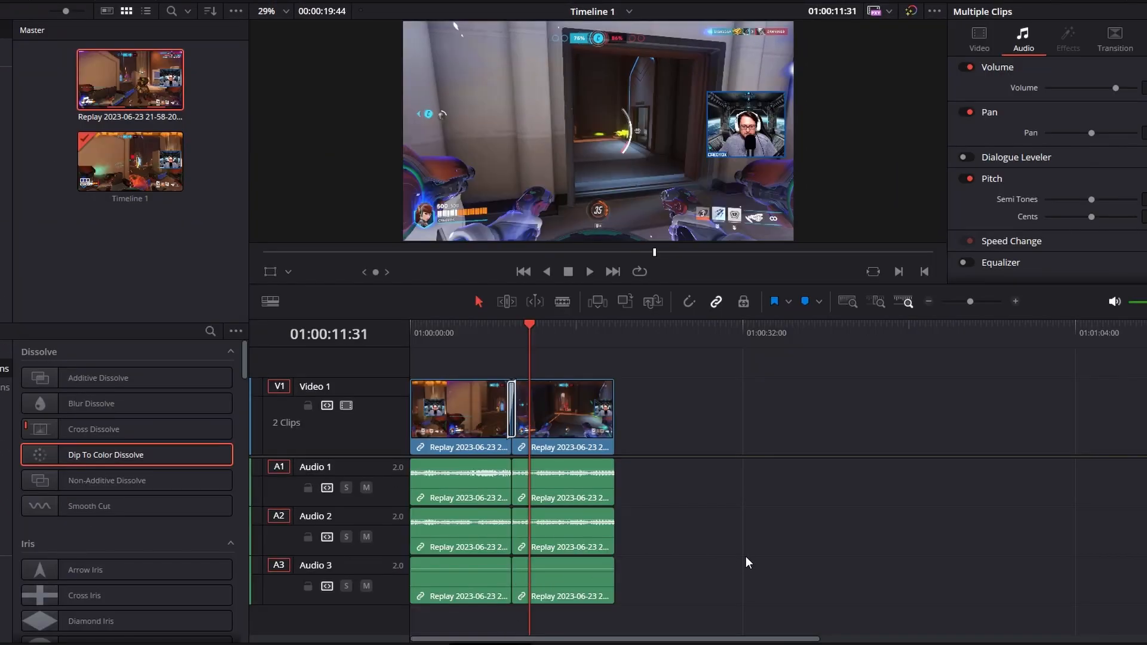